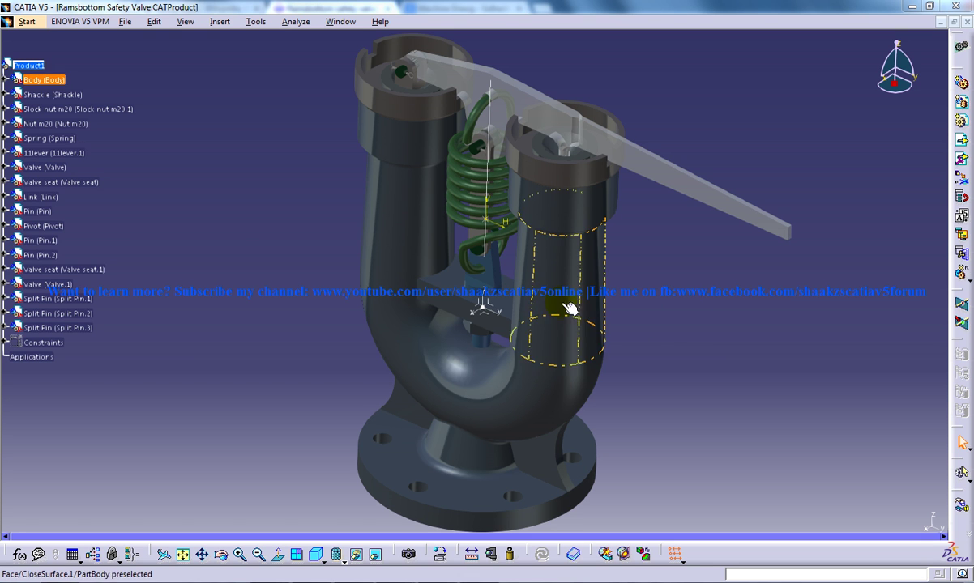
# Examine the assembled safety valve from several angles, covering the body, spring, lever and valve seats
pyautogui.moveTo(619, 348)
pyautogui.mouseDown(button='middle')
pyautogui.moveTo(625, 354)
pyautogui.moveTo(398, 375)
pyautogui.moveTo(560, 431)
pyautogui.moveTo(604, 340)
pyautogui.mouseUp(button='middle')
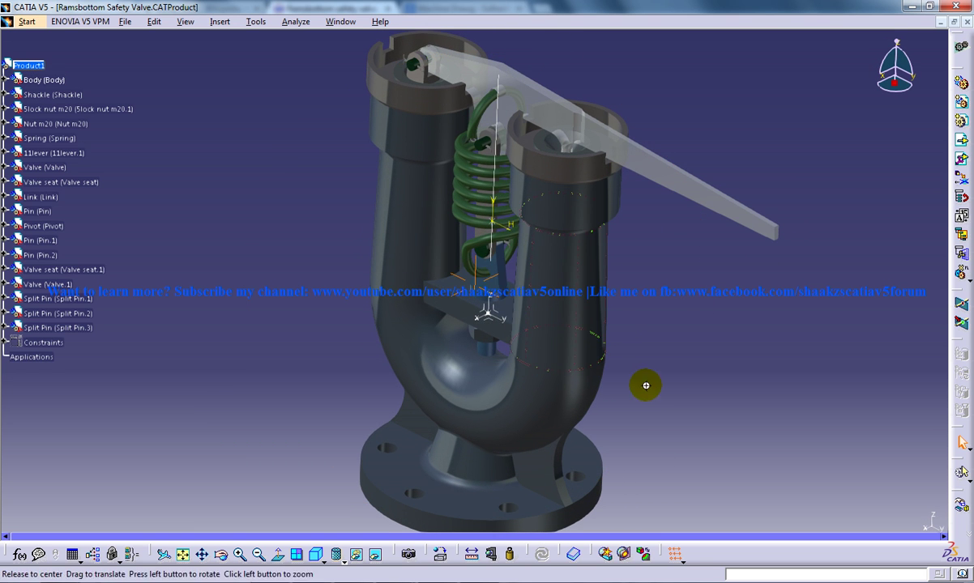
pyautogui.moveTo(645, 385); pyautogui.dragTo(691, 354, button='middle')
pyautogui.moveTo(560, 323); pyautogui.dragTo(459, 298, button='middle')
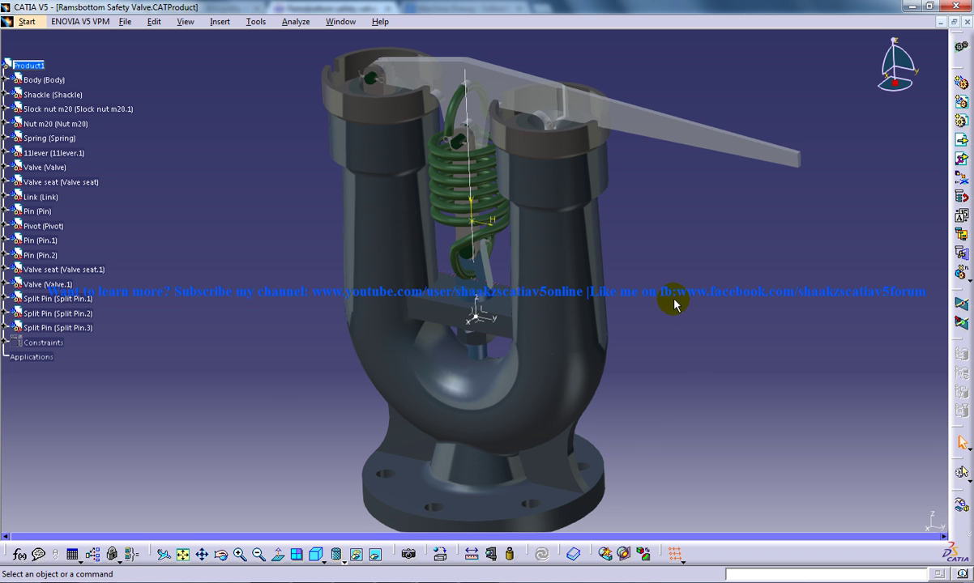
pyautogui.moveTo(700, 288); pyautogui.dragTo(614, 287, button='middle')
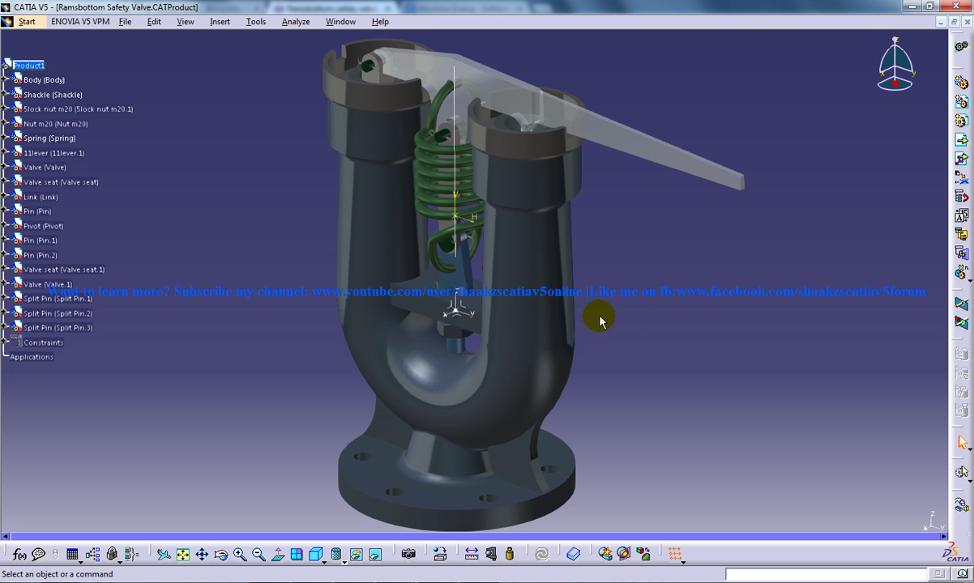
pyautogui.moveTo(332, 301); pyautogui.dragTo(380, 283, button='middle')
pyautogui.moveTo(688, 292); pyautogui.dragTo(662, 283, button='middle')
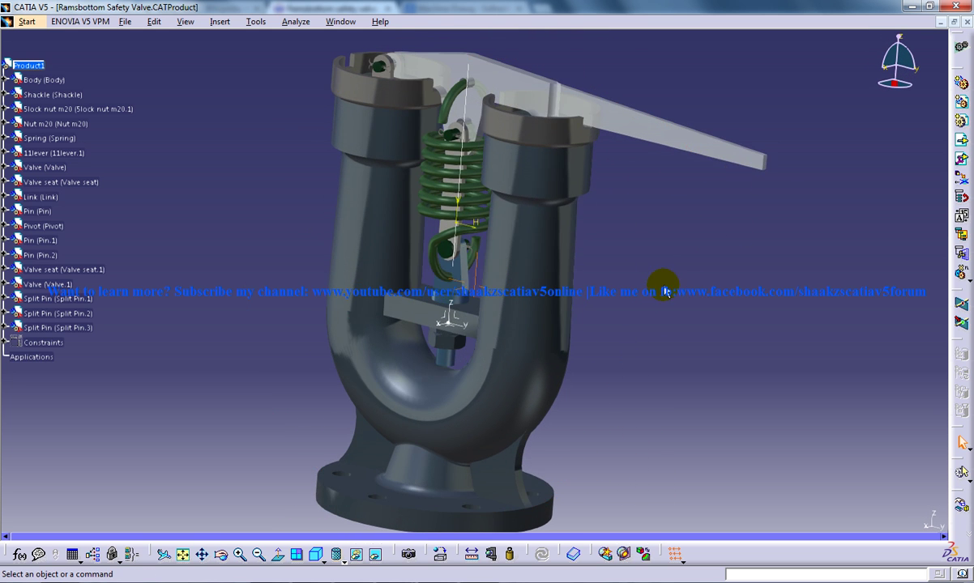
pyautogui.moveTo(341, 229); pyautogui.dragTo(474, 320, button='middle')
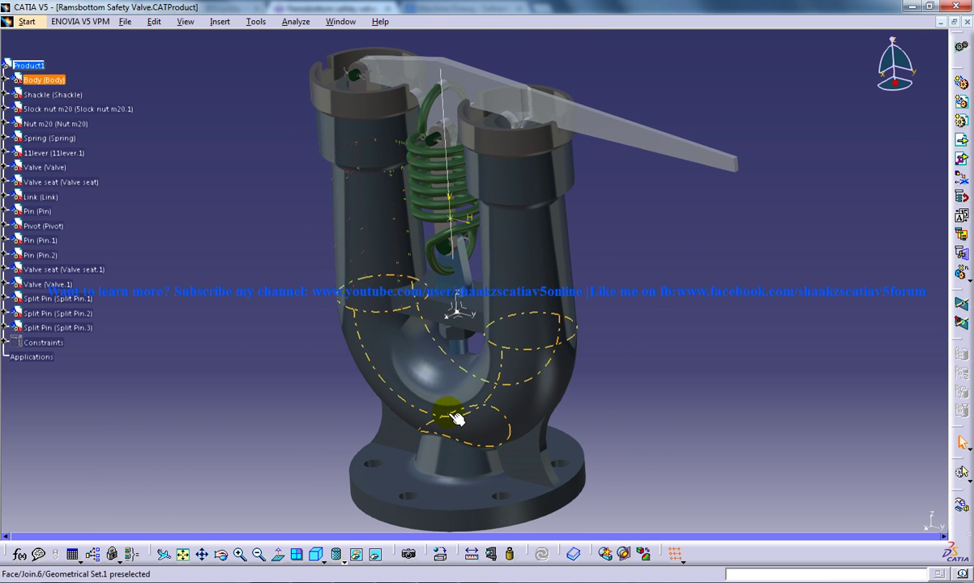
pyautogui.moveTo(559, 377); pyautogui.dragTo(595, 319, button='middle')
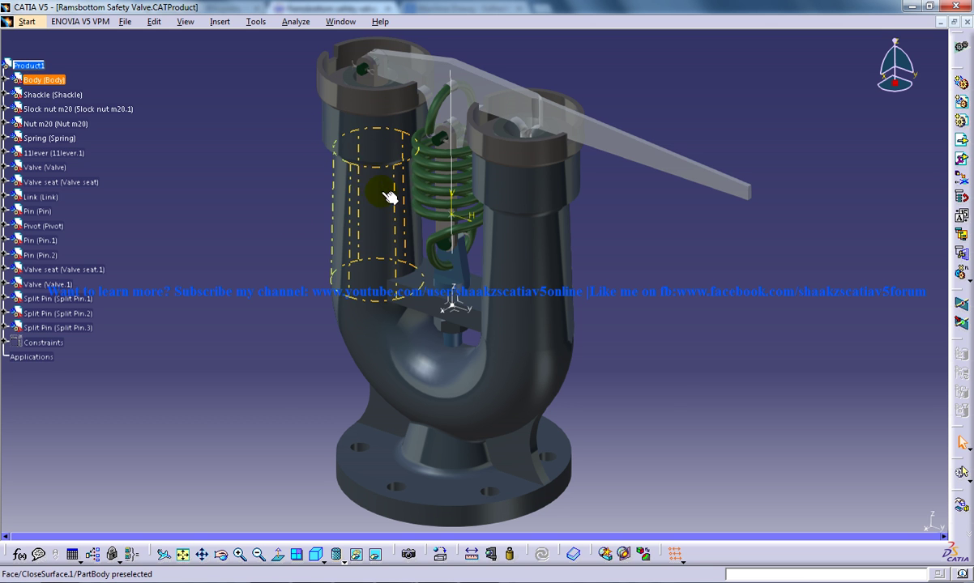
pyautogui.moveTo(377, 176); pyautogui.dragTo(321, 164, button='middle')
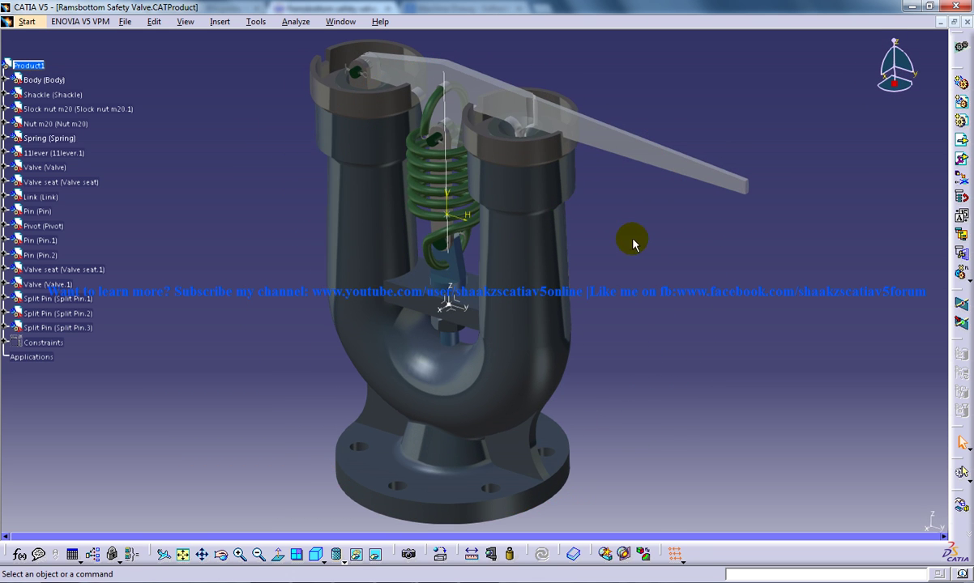
pyautogui.moveTo(632, 243); pyautogui.dragTo(608, 251, button='middle')
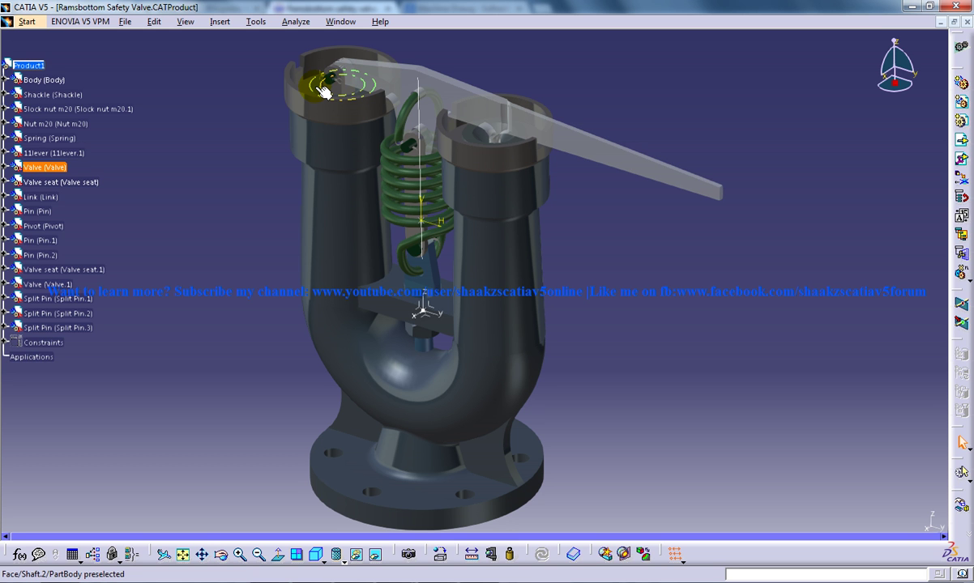
# Hide the valve seat and the valve beneath the lever's pivot
pyautogui.moveTo(329, 79); pyautogui.dragTo(365, 240, button='middle')
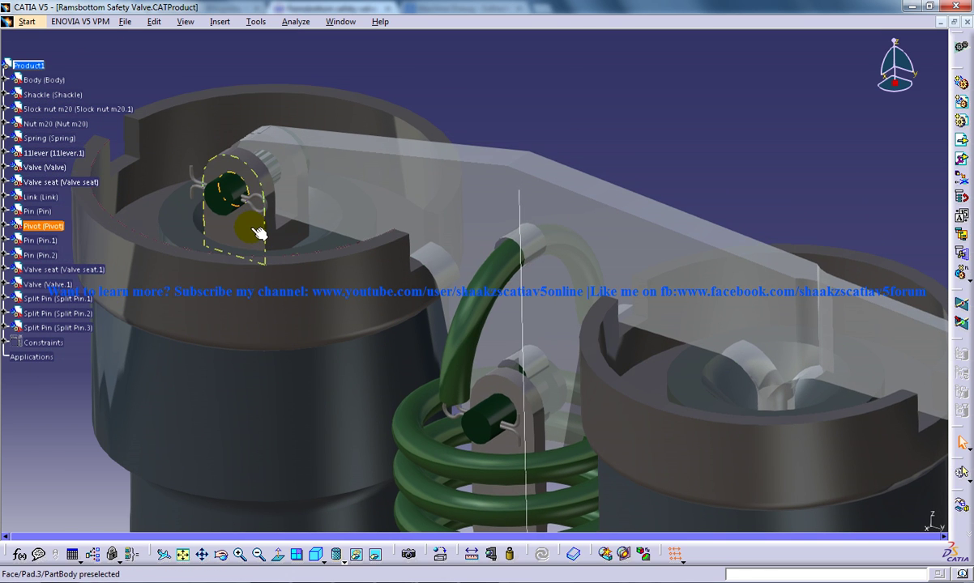
pyautogui.moveTo(282, 225); pyautogui.dragTo(352, 140, button='middle')
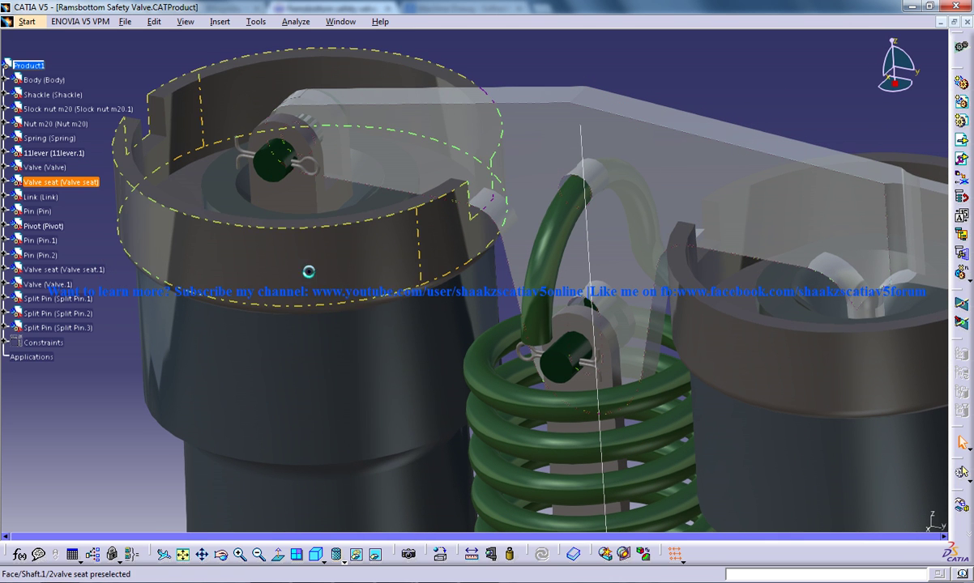
pyautogui.rightClick(308, 273)
pyautogui.click(344, 313)
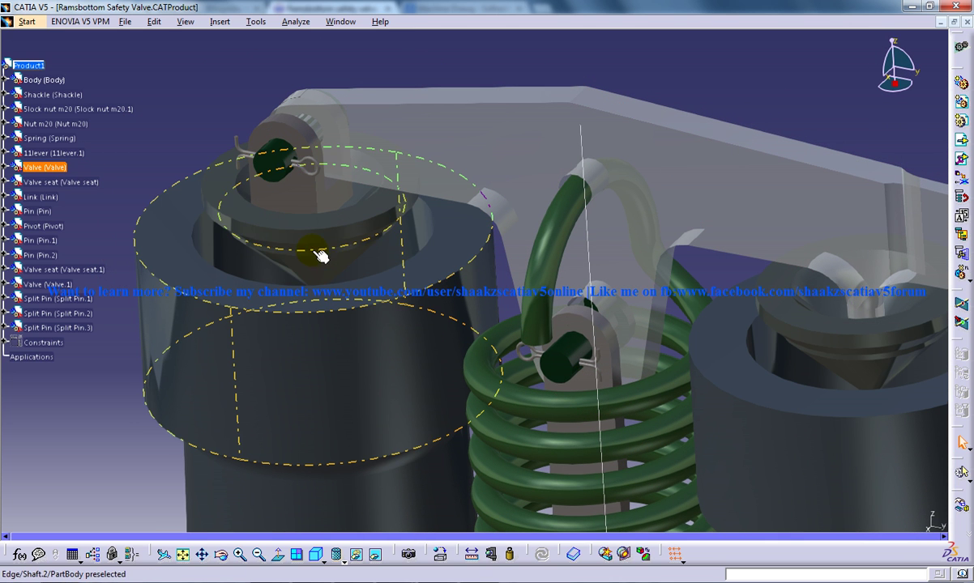
pyautogui.rightClick(344, 242)
pyautogui.click(361, 278)
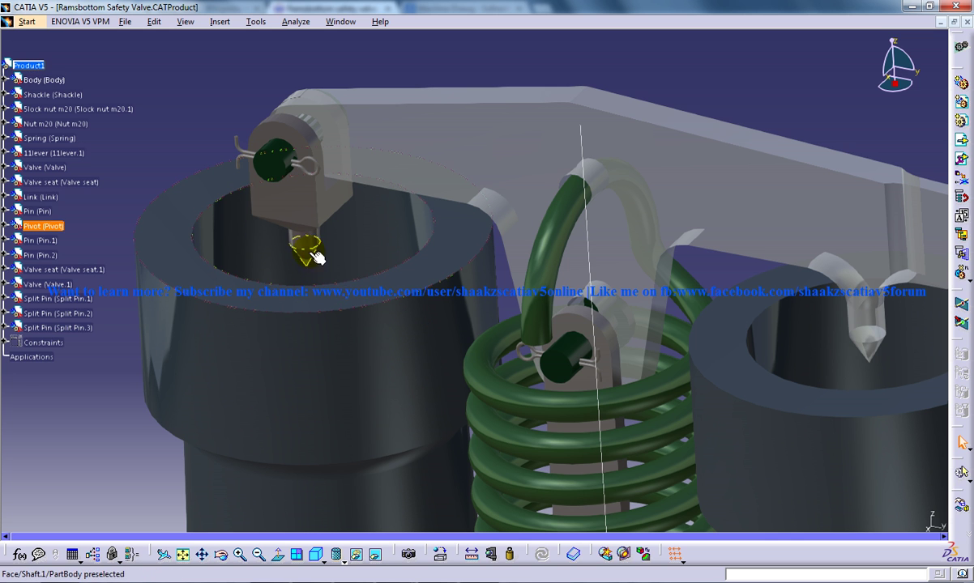
# Examine the spring, the shackle holding its lower end and the nut under the body's cross bridge
pyautogui.moveTo(344, 297); pyautogui.dragTo(564, 323, button='middle')
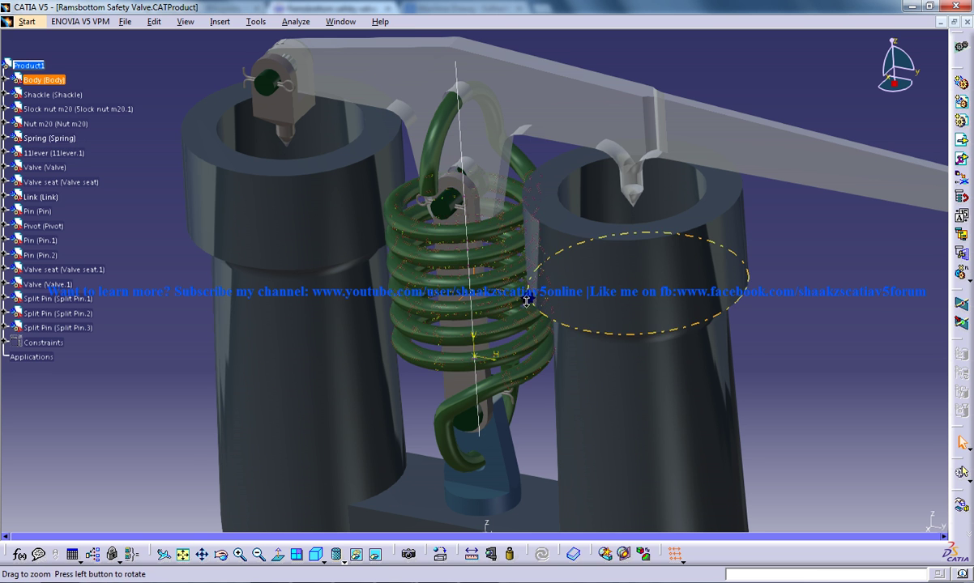
pyautogui.moveTo(526, 301); pyautogui.dragTo(516, 330, button='middle')
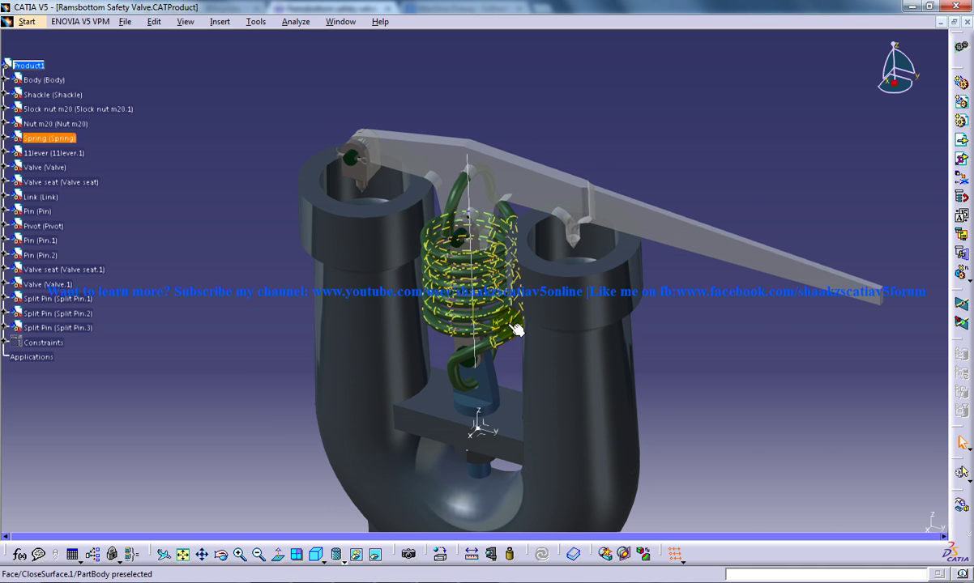
pyautogui.moveTo(464, 277); pyautogui.dragTo(498, 184, button='middle')
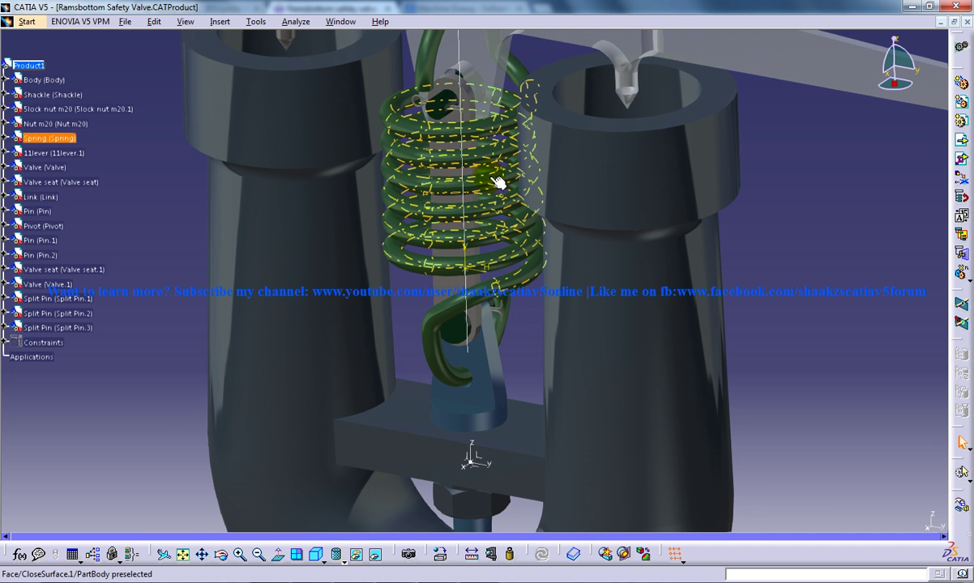
pyautogui.moveTo(504, 241); pyautogui.dragTo(498, 354, button='middle')
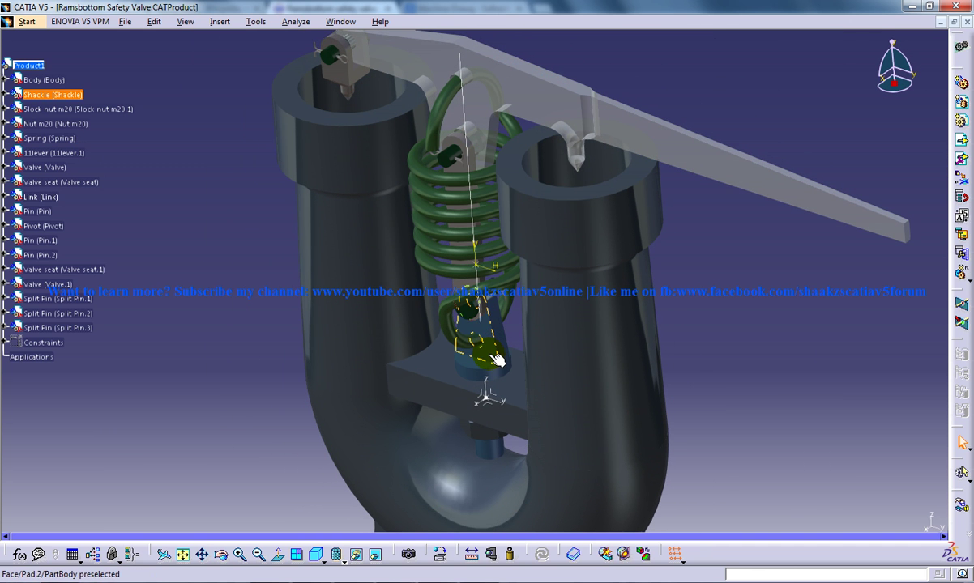
pyautogui.moveTo(467, 313); pyautogui.dragTo(500, 224, button='middle')
pyautogui.moveTo(478, 339); pyautogui.dragTo(498, 300, button='middle')
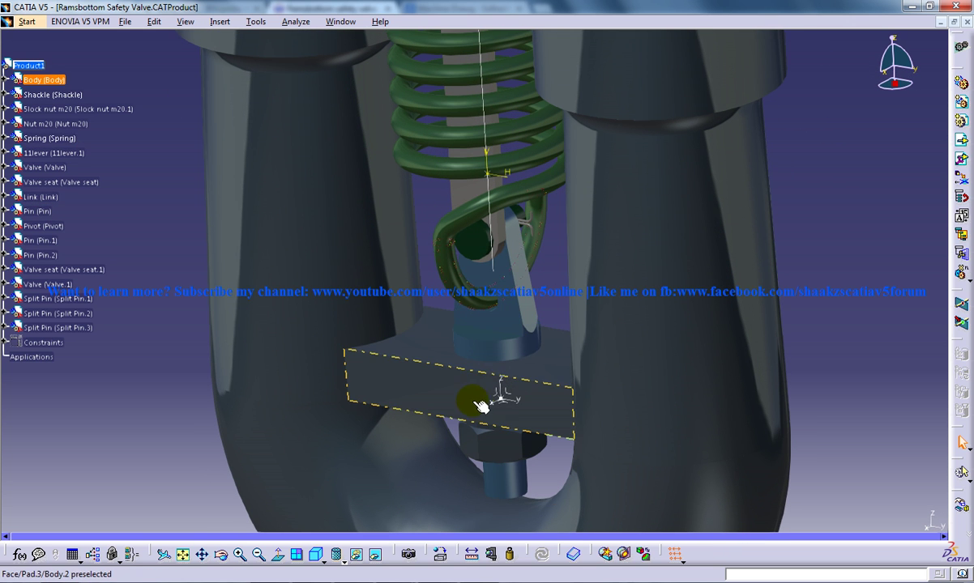
pyautogui.moveTo(493, 254); pyautogui.dragTo(507, 327, button='middle')
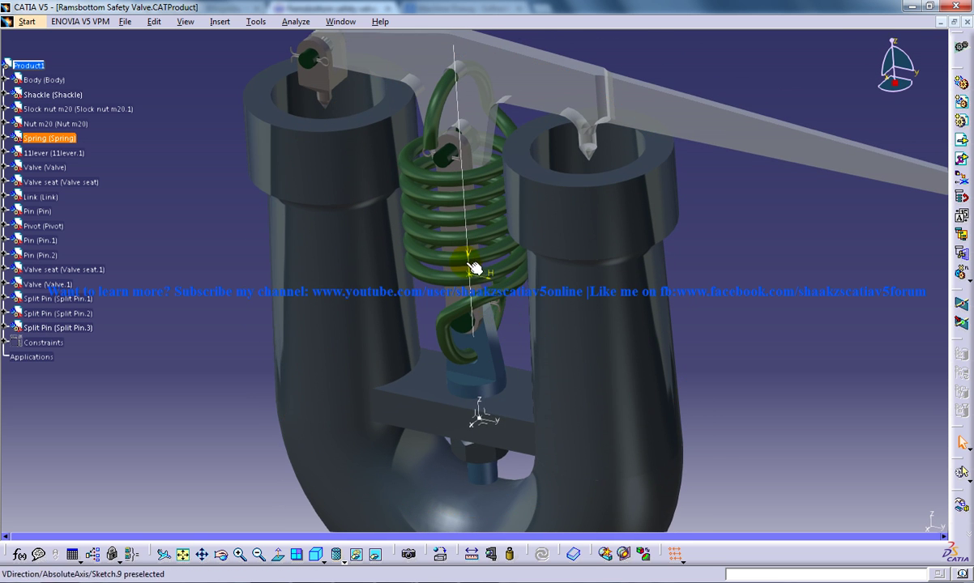
# Examine the lever, its pivot and its pointed tip above the two open bores of the body
pyautogui.moveTo(474, 265); pyautogui.dragTo(474, 354, button='middle')
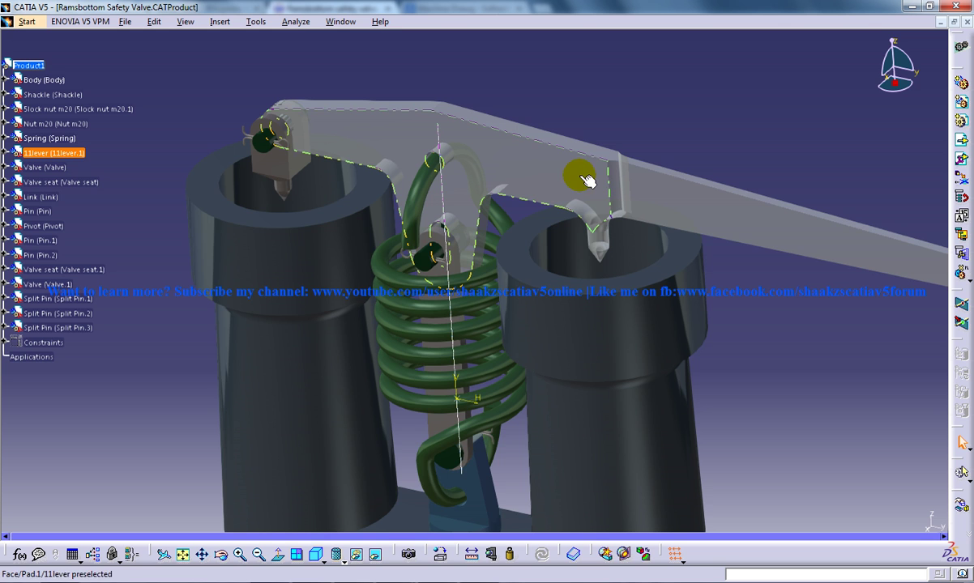
pyautogui.moveTo(577, 182); pyautogui.dragTo(521, 176, button='middle')
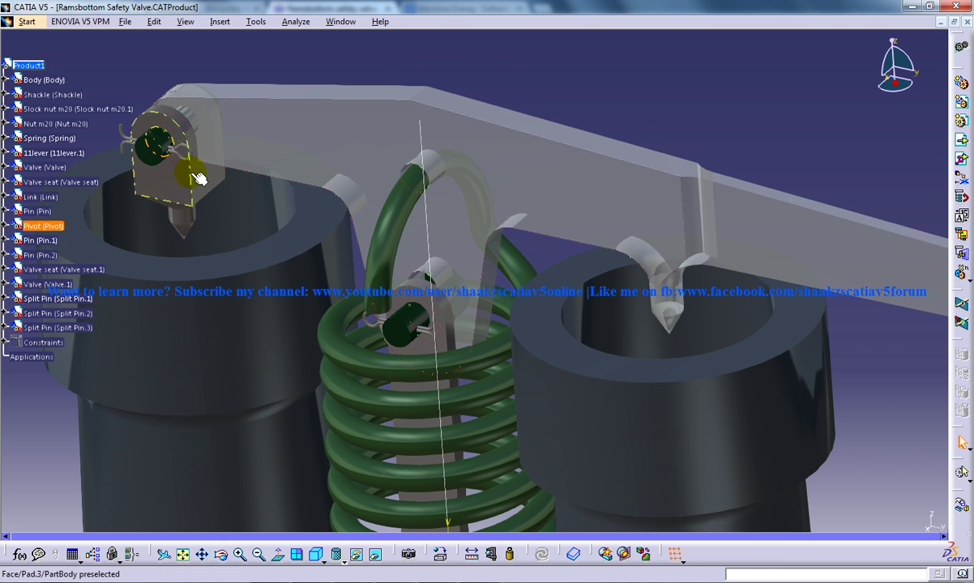
pyautogui.moveTo(343, 197); pyautogui.dragTo(389, 321, button='middle')
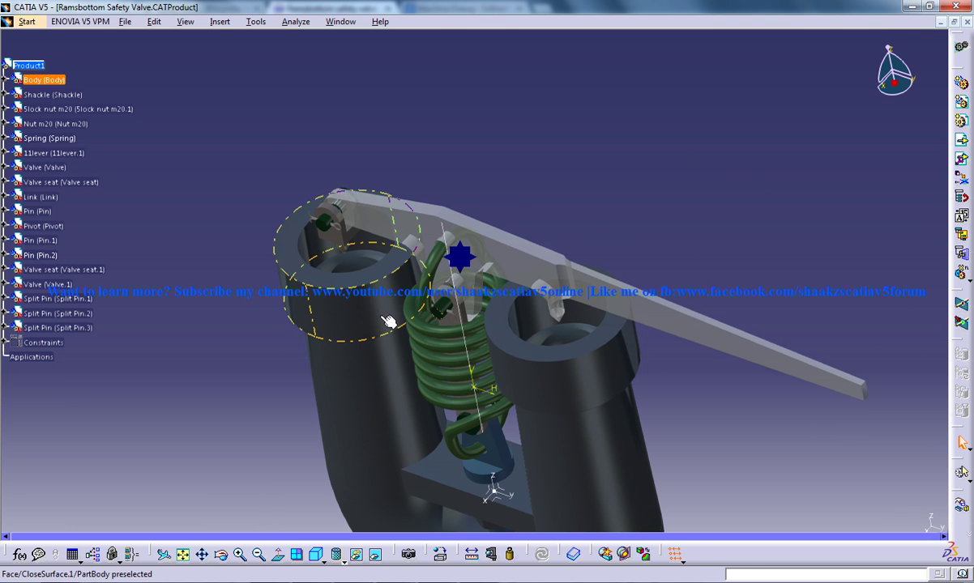
pyautogui.moveTo(434, 382); pyautogui.dragTo(446, 357, button='middle')
pyautogui.moveTo(551, 328)
pyautogui.mouseDown(button='middle')
pyautogui.moveTo(558, 381)
pyautogui.moveTo(562, 332)
pyautogui.mouseUp(button='middle')
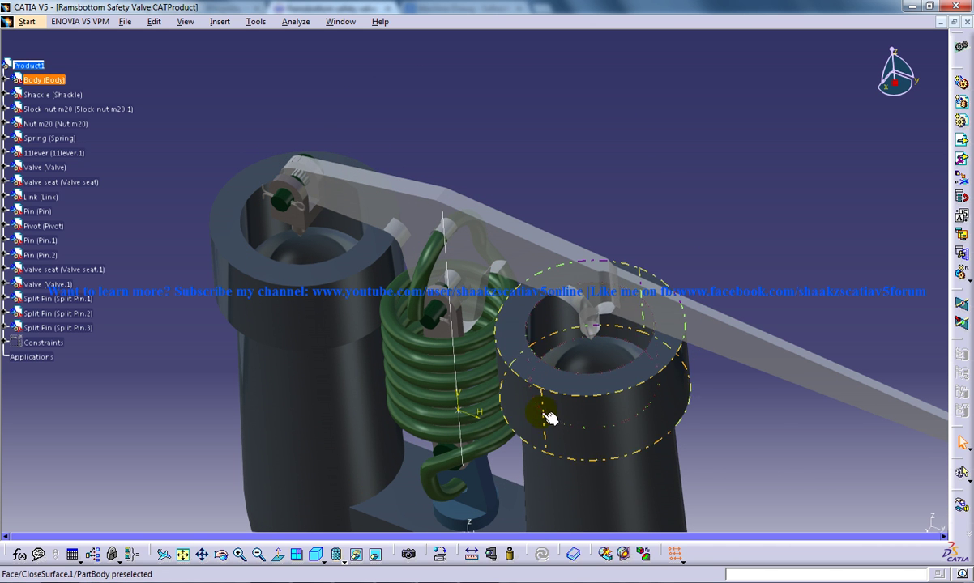
pyautogui.moveTo(519, 354); pyautogui.dragTo(572, 329, button='middle')
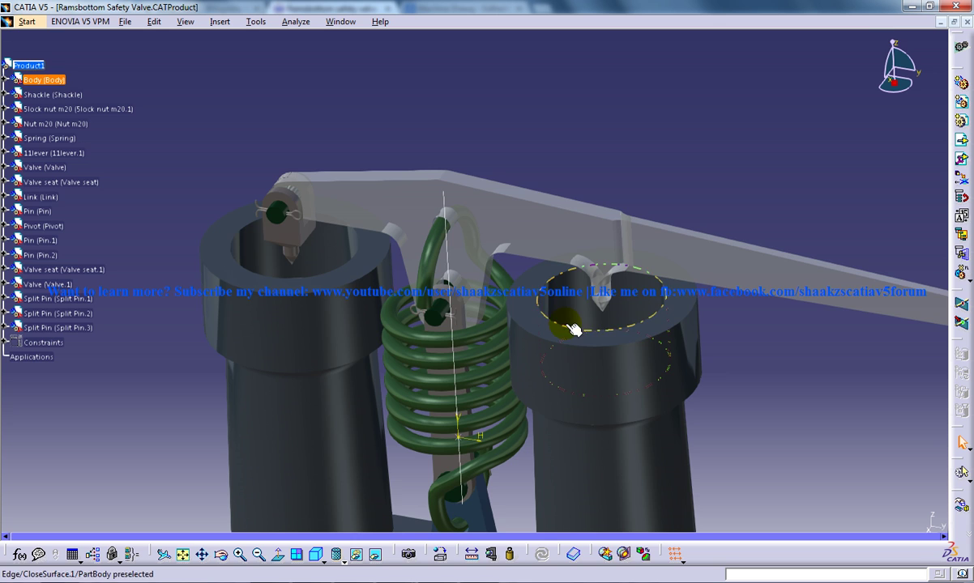
pyautogui.moveTo(574, 367); pyautogui.dragTo(593, 299, button='middle')
# Inspect the pin and split pin joining the pivot to the lever, in close-up and from several angles
pyautogui.moveTo(369, 308); pyautogui.dragTo(554, 375, button='middle')
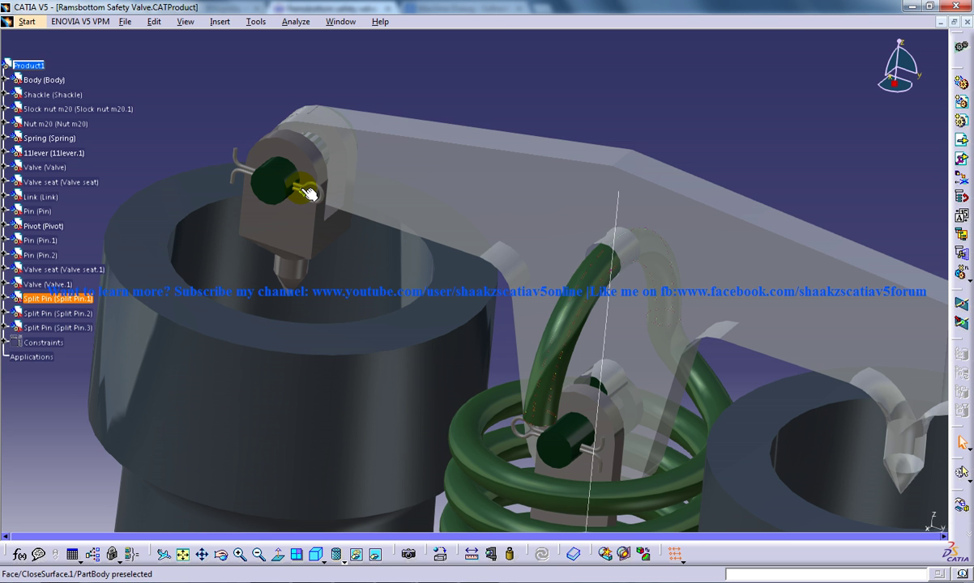
pyautogui.moveTo(324, 185); pyautogui.dragTo(332, 308, button='middle')
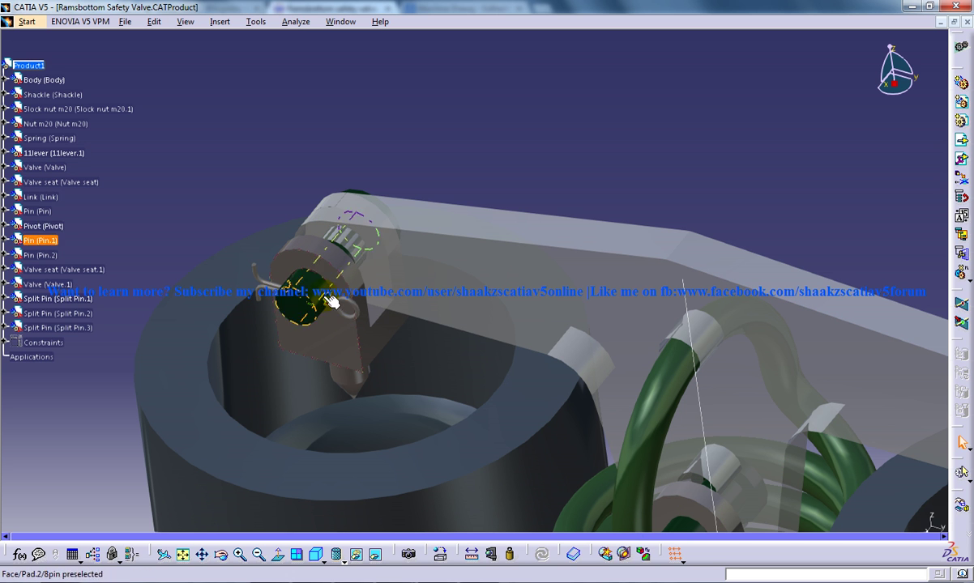
pyautogui.moveTo(344, 302); pyautogui.dragTo(342, 283, button='middle')
pyautogui.middleClick(343, 283)
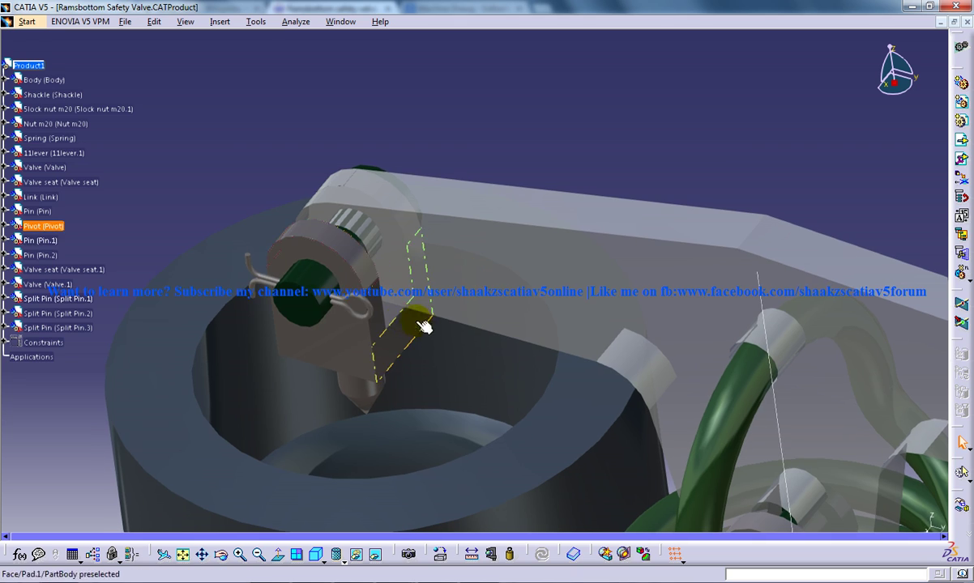
pyautogui.moveTo(421, 324); pyautogui.dragTo(421, 384, button='middle')
pyautogui.moveTo(555, 384); pyautogui.dragTo(571, 299, button='middle')
pyautogui.moveTo(556, 347); pyautogui.dragTo(539, 146, button='middle')
pyautogui.moveTo(640, 162); pyautogui.dragTo(516, 255, button='middle')
pyautogui.moveTo(520, 319); pyautogui.dragTo(528, 455, button='middle')
pyautogui.moveTo(467, 409); pyautogui.dragTo(446, 182, button='middle')
pyautogui.moveTo(518, 510); pyautogui.dragTo(492, 254, button='middle')
pyautogui.moveTo(459, 207); pyautogui.dragTo(465, 362, button='middle')
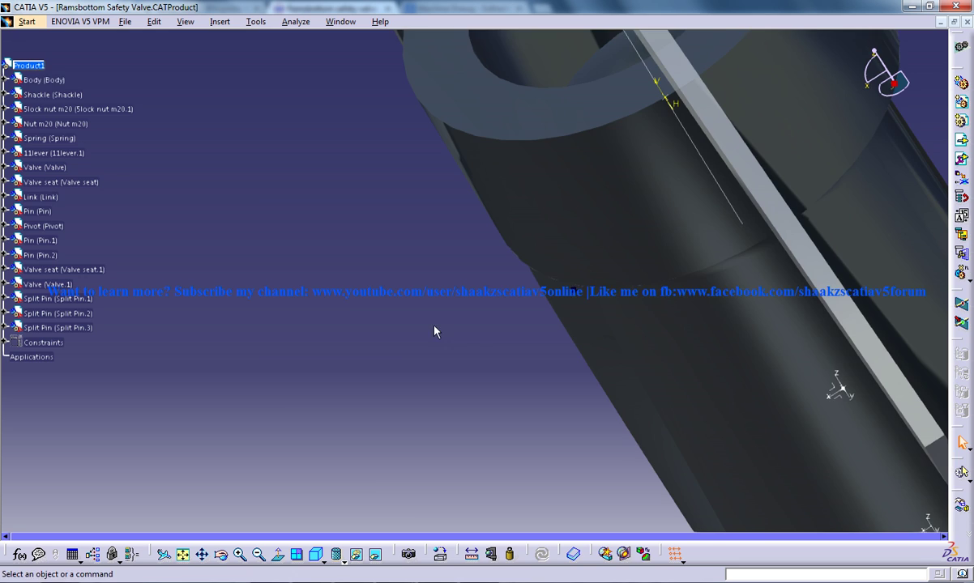
# Examine the body's U-shaped bend, cross bridge and flanged base
pyautogui.moveTo(620, 308); pyautogui.dragTo(623, 388, button='middle')
pyautogui.moveTo(700, 341); pyautogui.dragTo(363, 380, button='middle')
pyautogui.moveTo(352, 261); pyautogui.dragTo(494, 312, button='middle')
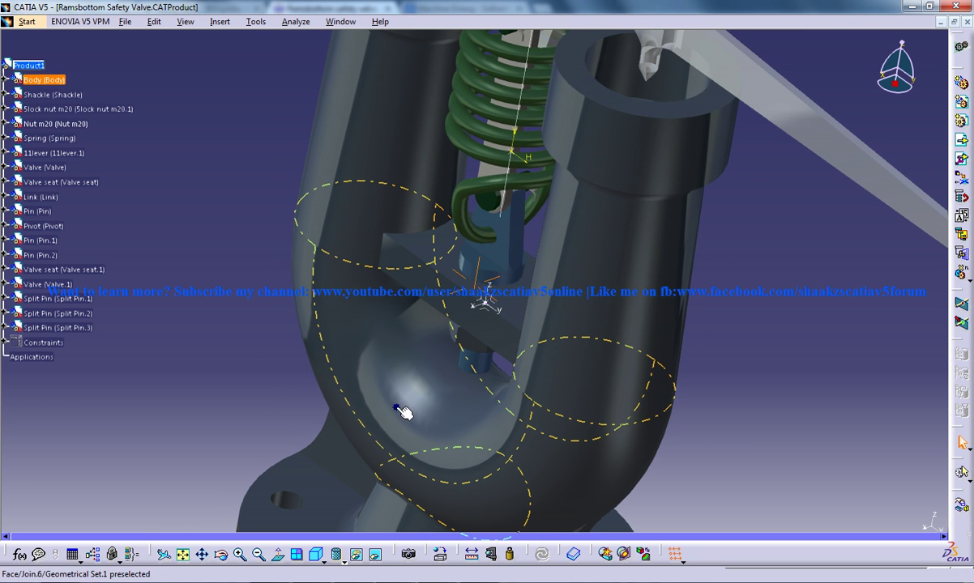
pyautogui.moveTo(413, 344); pyautogui.dragTo(323, 416, button='middle')
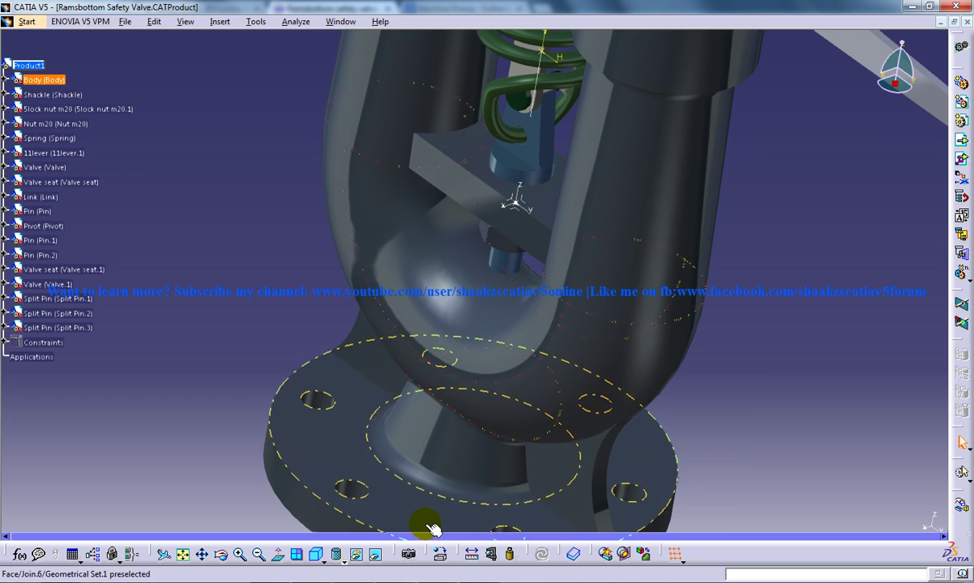
pyautogui.moveTo(429, 366); pyautogui.dragTo(451, 464, button='middle')
pyautogui.moveTo(361, 273); pyautogui.dragTo(435, 343, button='middle')
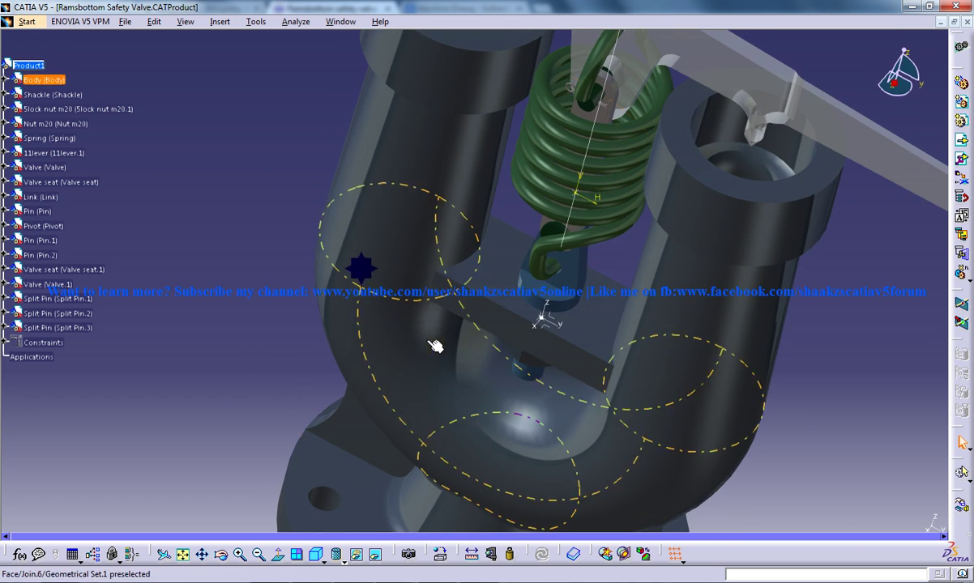
# Examine the spring and its link between the two bores, together with the lever above them
pyautogui.moveTo(561, 267); pyautogui.dragTo(451, 436, button='middle')
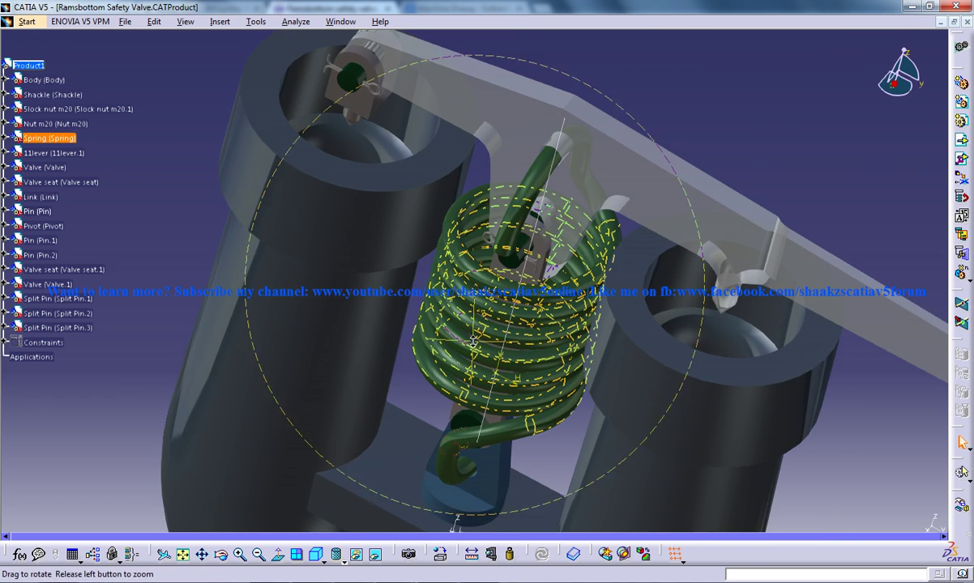
pyautogui.moveTo(473, 341); pyautogui.dragTo(508, 321, button='middle')
pyautogui.moveTo(502, 267); pyautogui.dragTo(397, 278, button='middle')
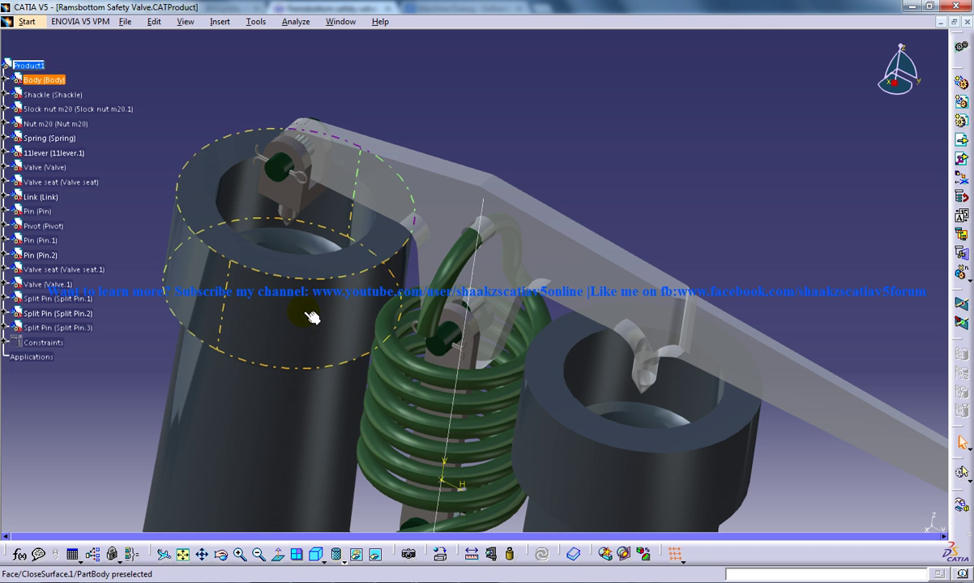
pyautogui.moveTo(392, 387); pyautogui.dragTo(398, 371, button='middle')
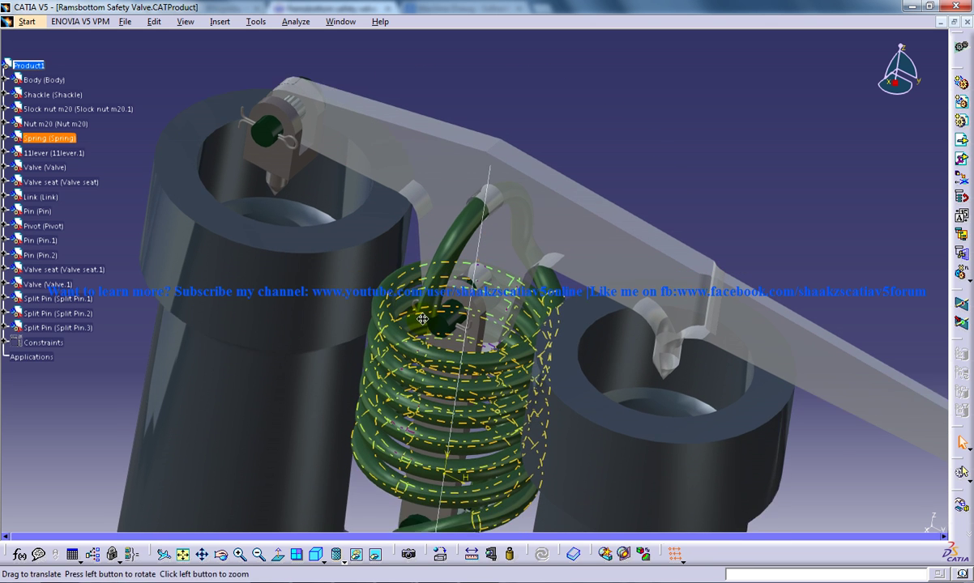
pyautogui.moveTo(422, 319); pyautogui.dragTo(443, 413, button='middle')
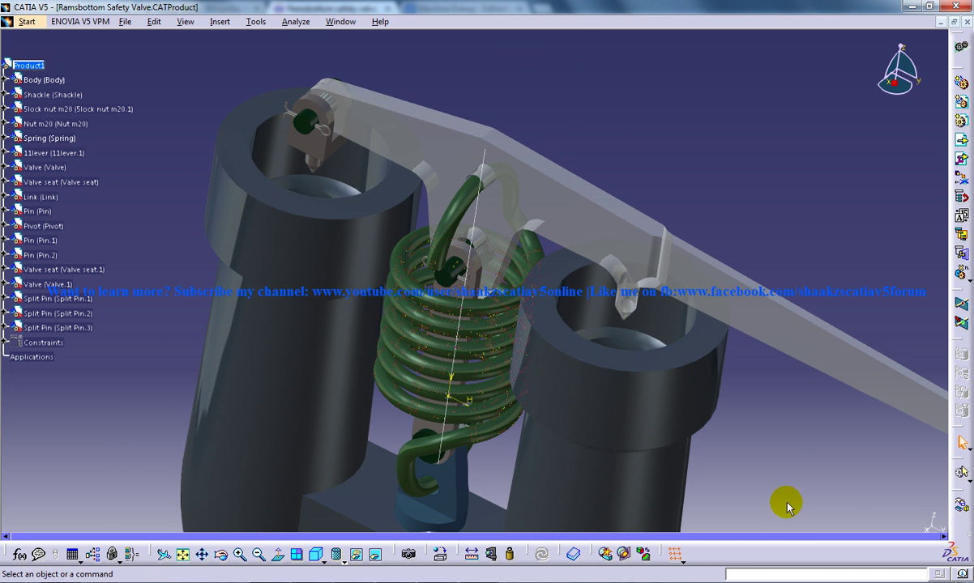
pyautogui.moveTo(539, 383); pyautogui.dragTo(560, 465, button='middle')
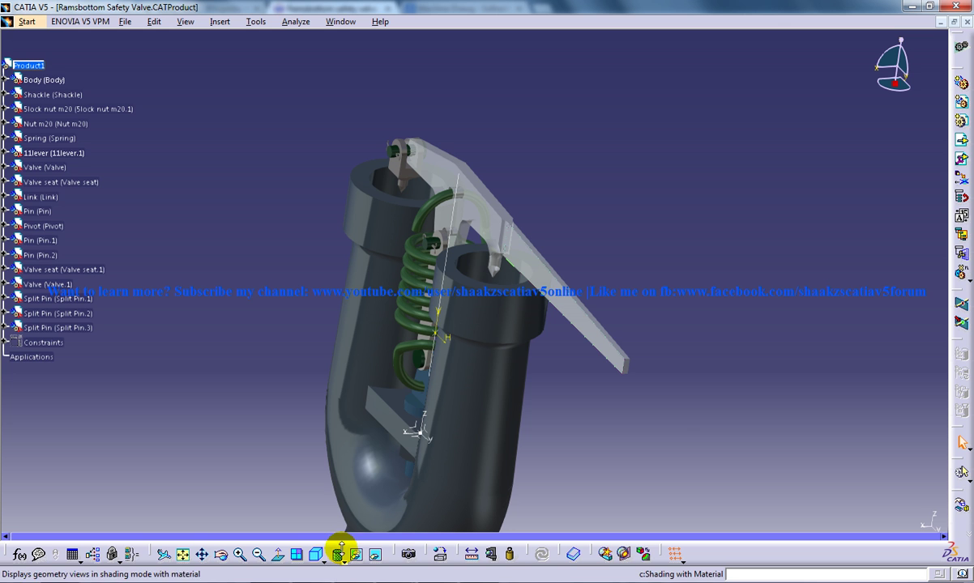
# Show the complete valve assembly in the standard front view, centred and enlarged from the lever down to the base flange
pyautogui.click(317, 559)
pyautogui.click(336, 458)
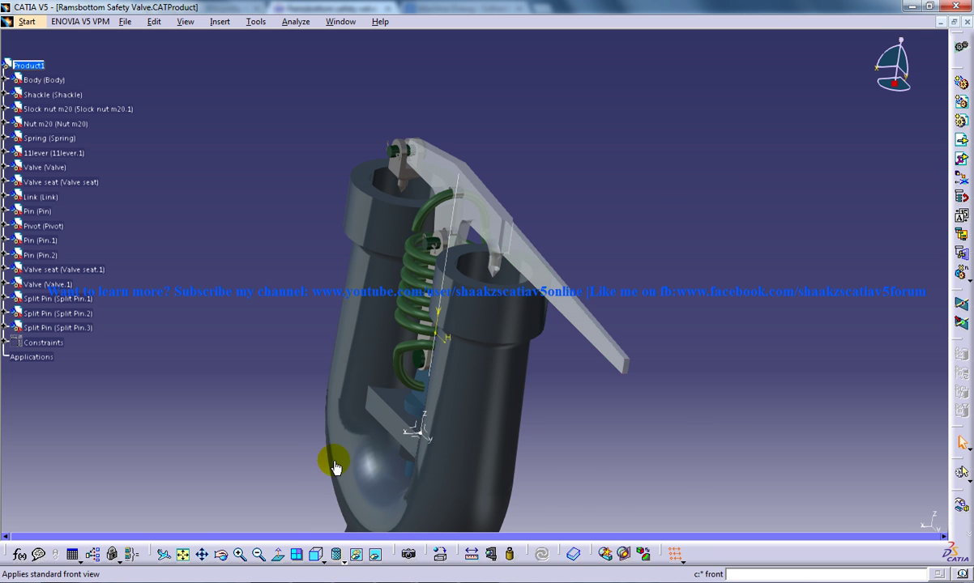
pyautogui.moveTo(497, 408); pyautogui.dragTo(443, 373, button='middle')
pyautogui.moveTo(443, 327)
pyautogui.mouseDown(button='middle')
pyautogui.moveTo(436, 348)
pyautogui.moveTo(434, 334)
pyautogui.mouseUp(button='middle')
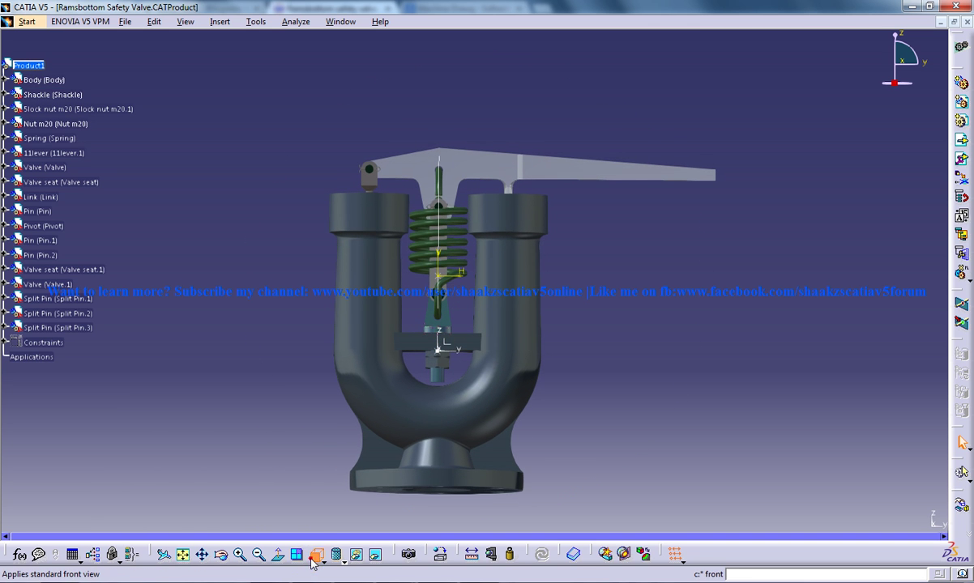
pyautogui.moveTo(560, 398); pyautogui.dragTo(537, 307, button='middle')
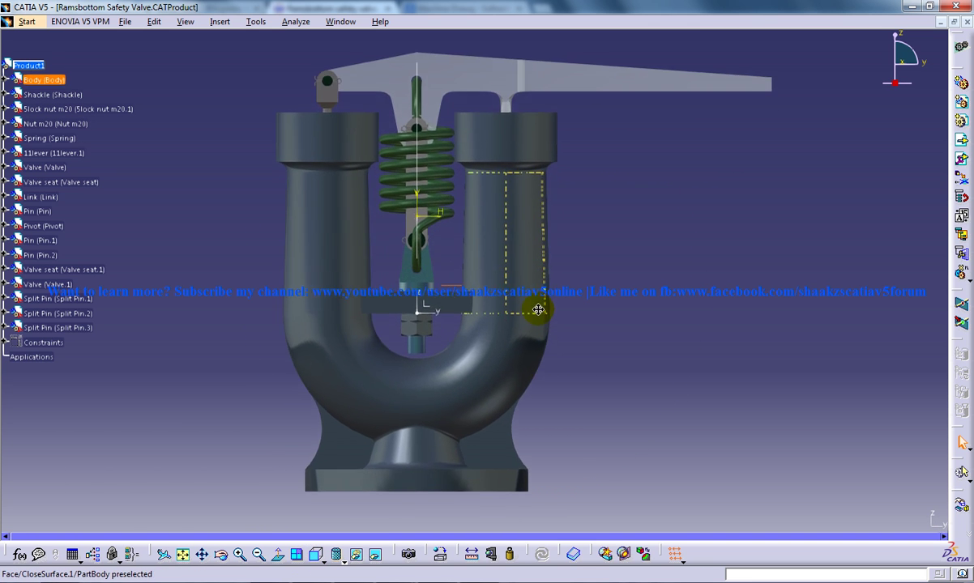
# Inspect the assembly in the standard right view and the standard top view
pyautogui.click(321, 560)
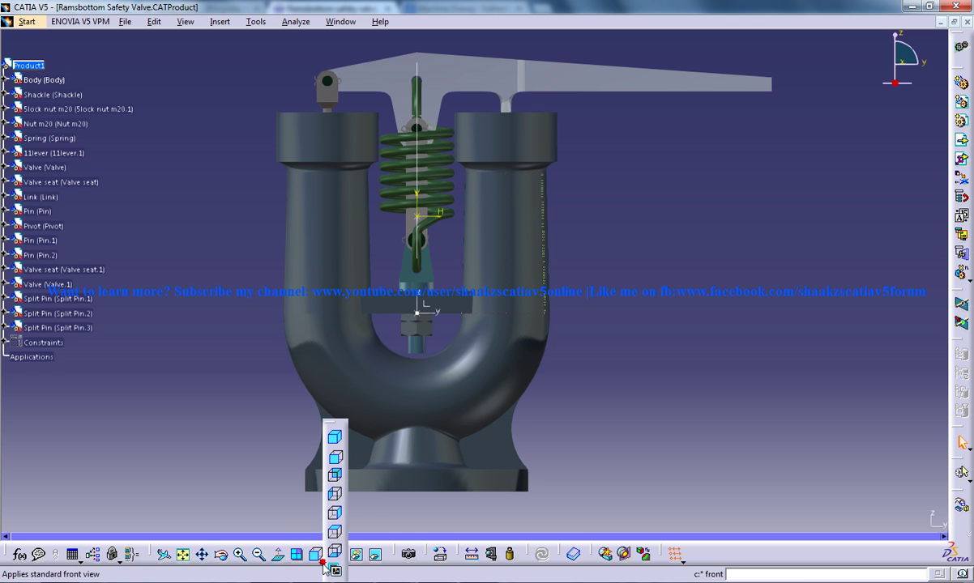
pyautogui.click(337, 518)
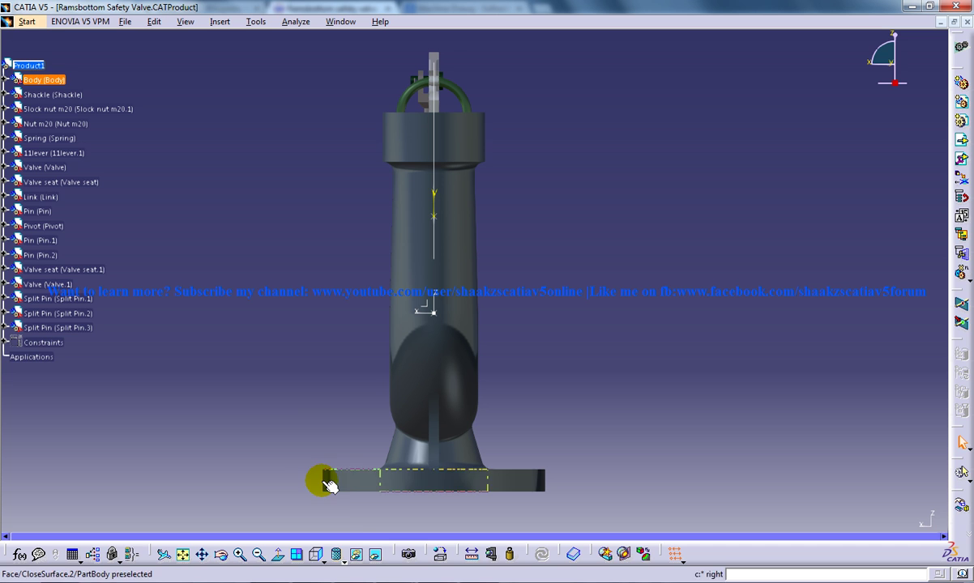
pyautogui.click(334, 556)
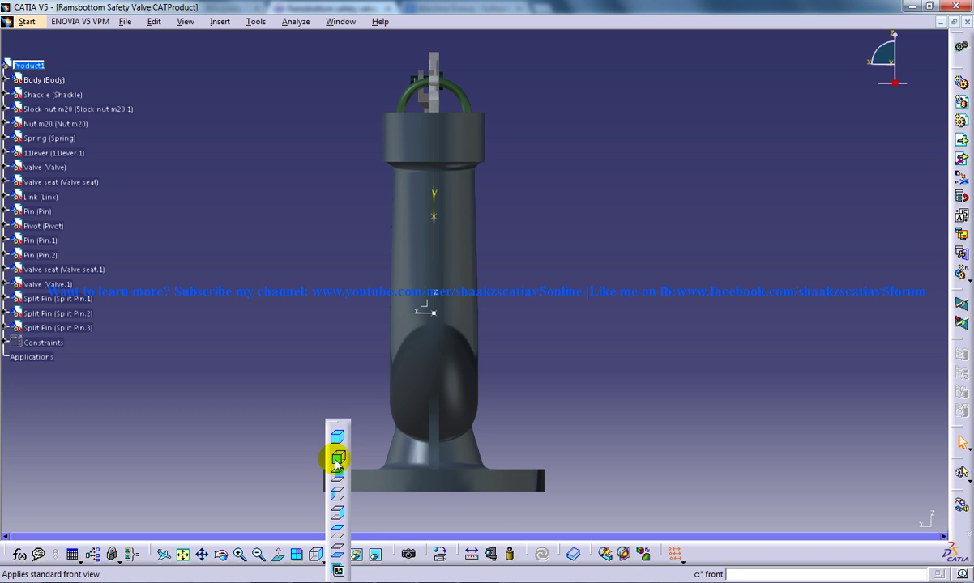
pyautogui.click(337, 535)
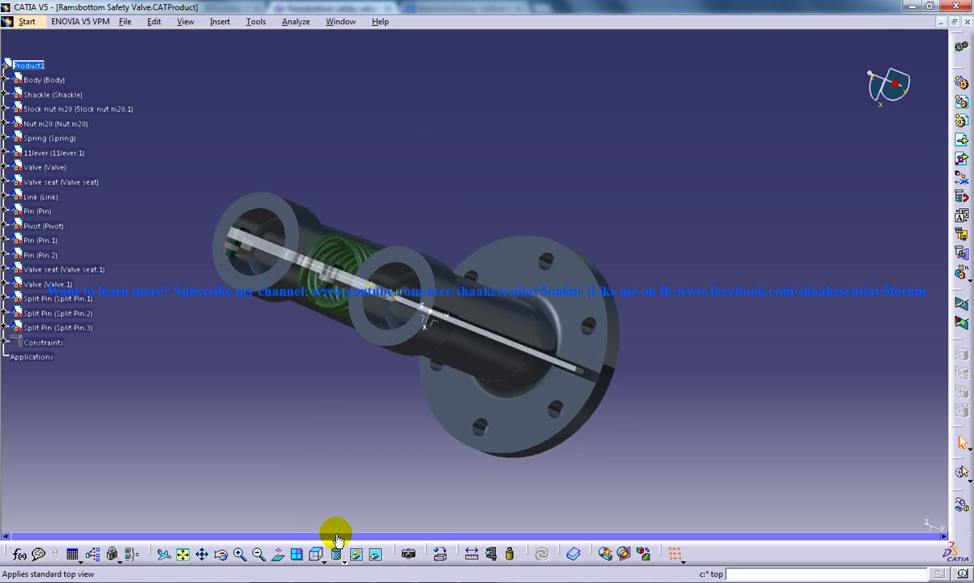
# Turn the assembly upright to an angled view of the lever, spring, both bores and flanged base
pyautogui.moveTo(372, 512); pyautogui.dragTo(559, 396, button='middle')
pyautogui.moveTo(532, 428); pyautogui.dragTo(507, 438, button='middle')
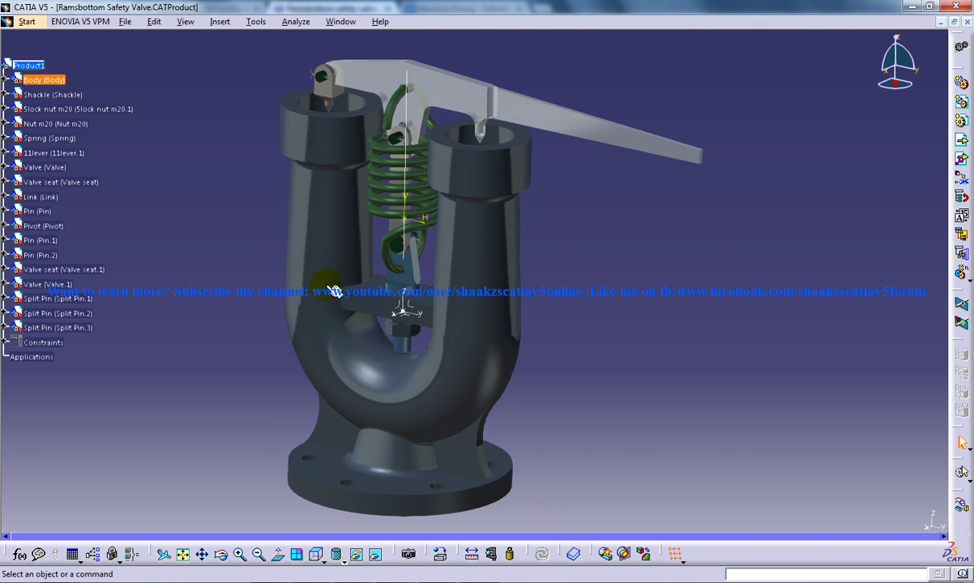
pyautogui.moveTo(327, 284); pyautogui.dragTo(327, 306, button='middle')
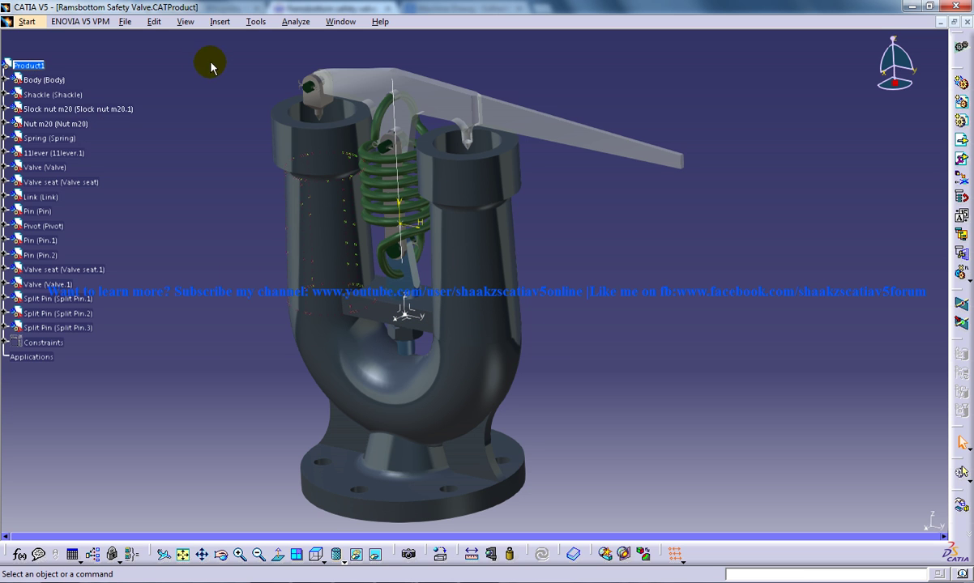